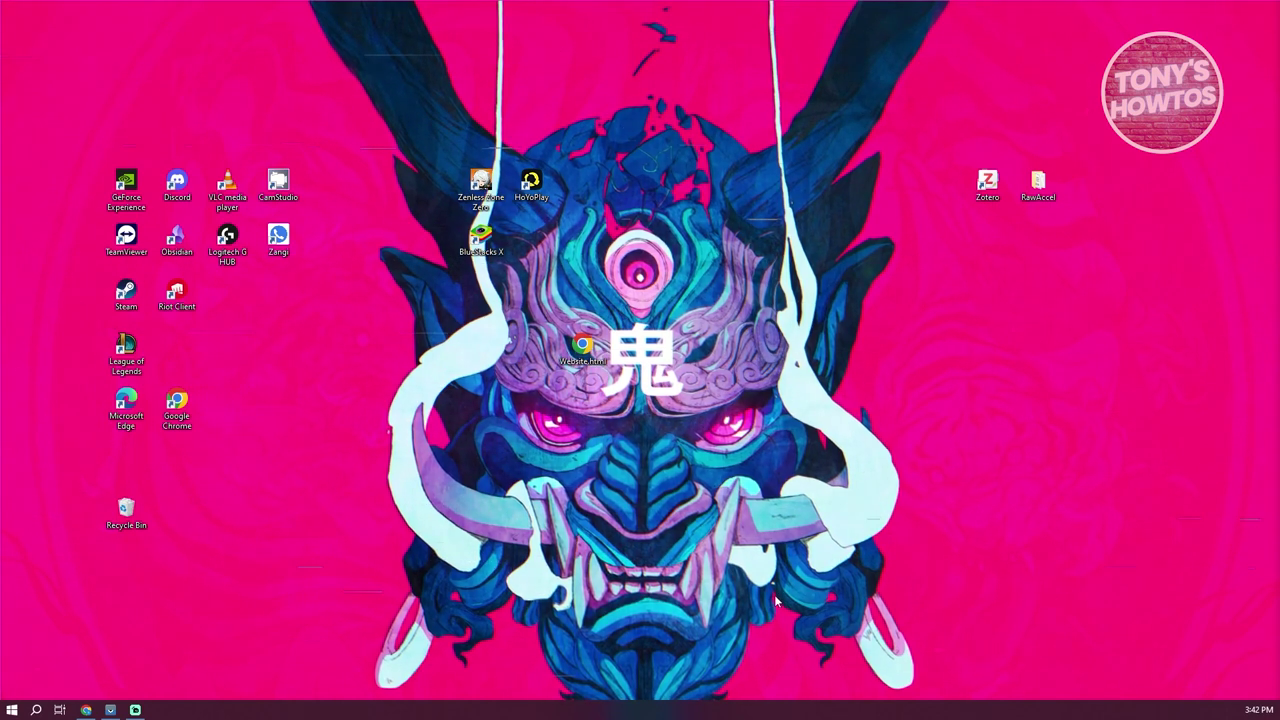
# Restore the minimized Streamlabs Desktop window from the taskbar
pyautogui.click(135, 710)
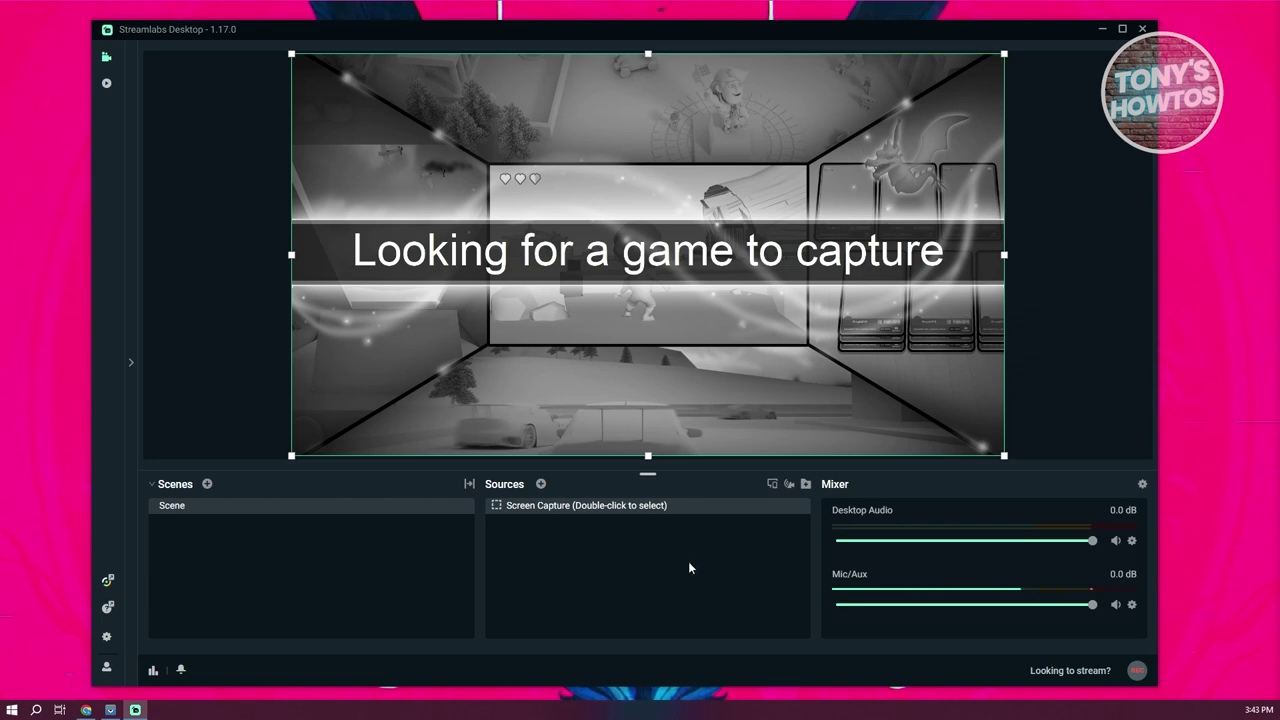
# In Audio settings, set Sample Rate to 48khz and keep Channels on Stereo
pyautogui.click(107, 637)
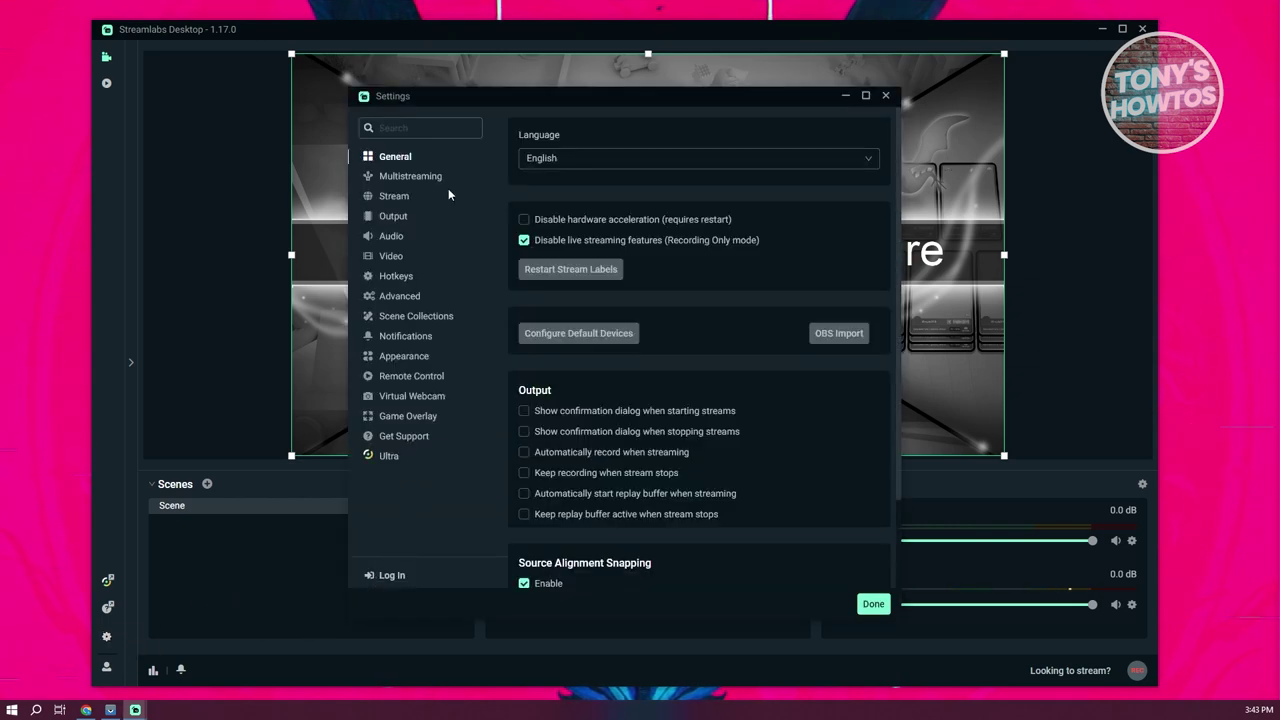
pyautogui.click(408, 242)
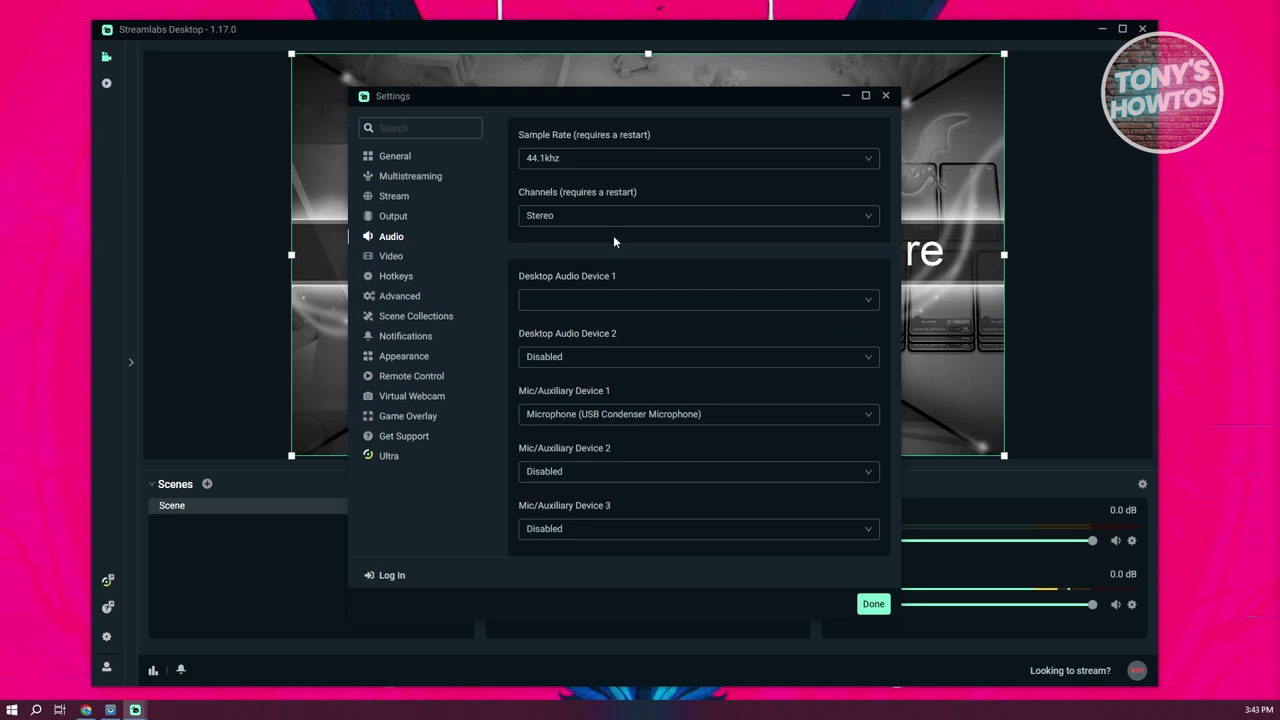
pyautogui.click(615, 161)
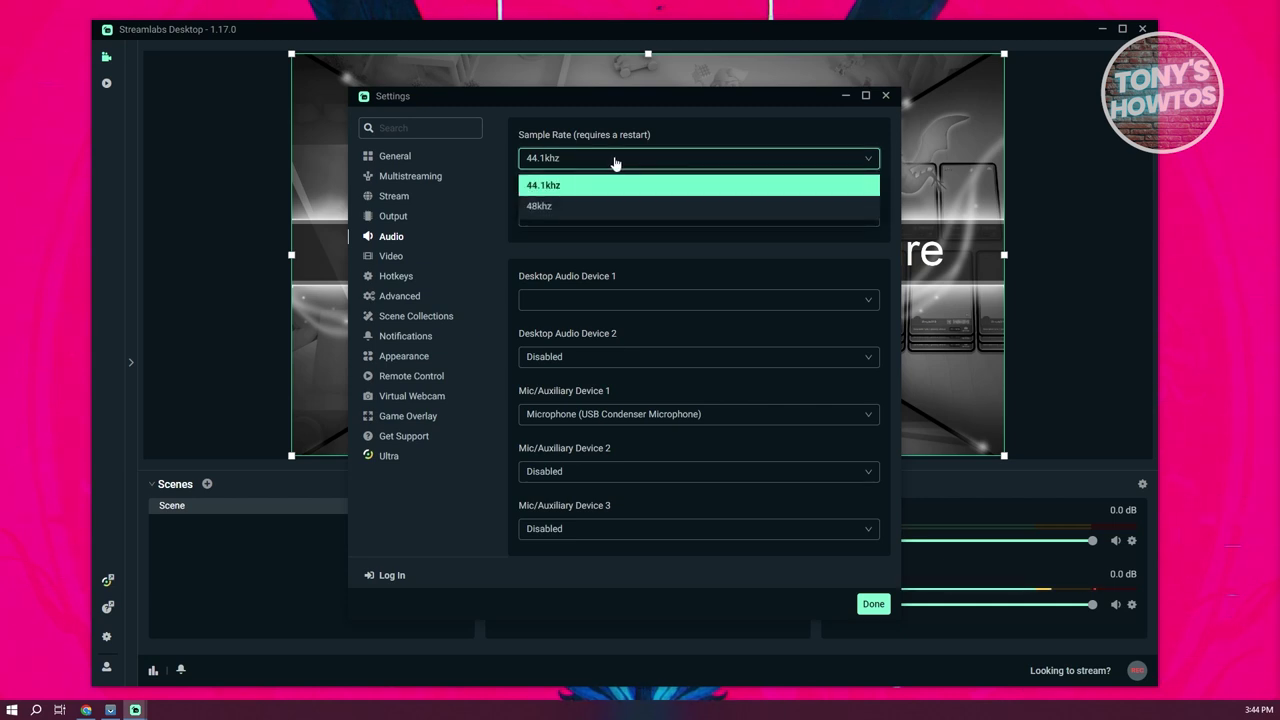
pyautogui.click(559, 207)
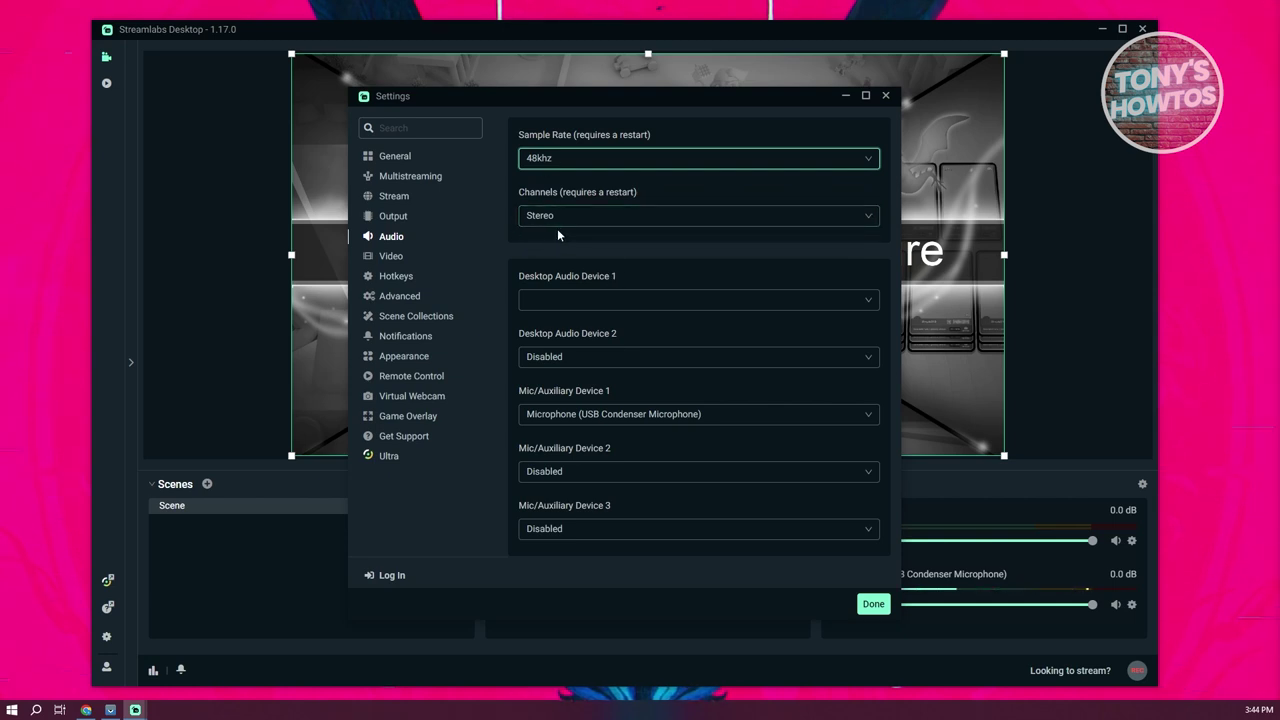
pyautogui.click(560, 220)
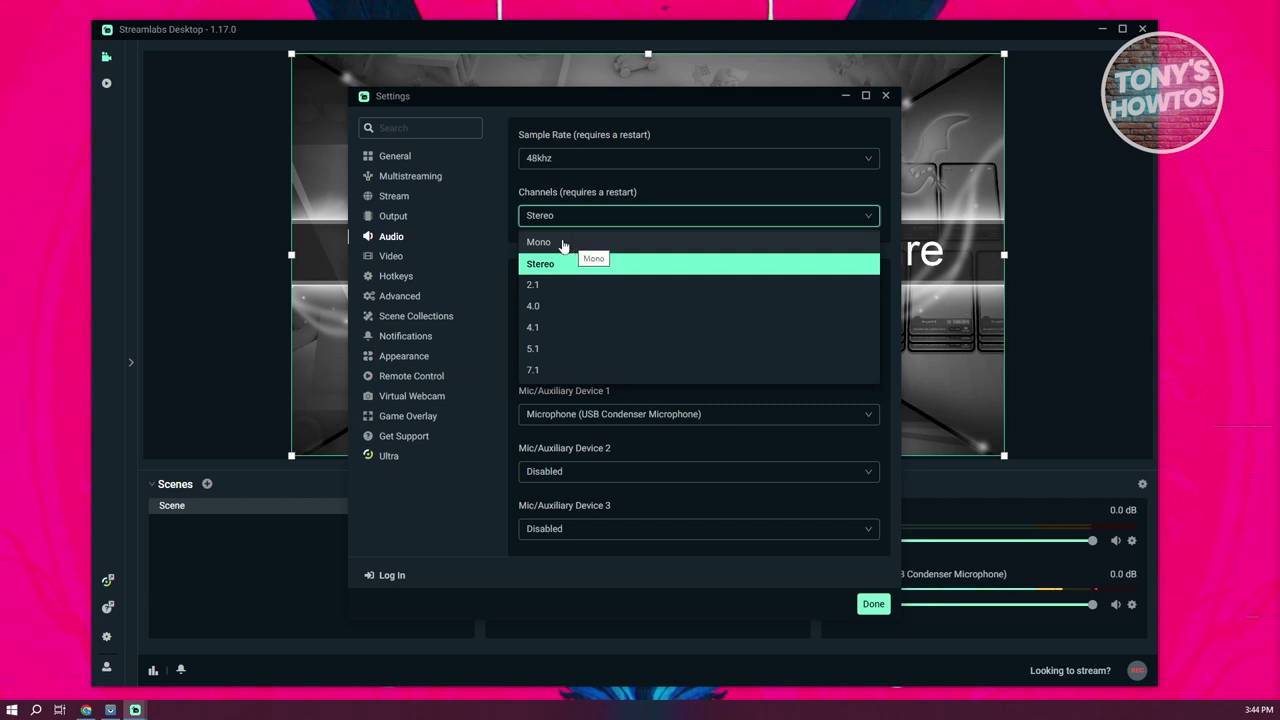
pyautogui.click(612, 260)
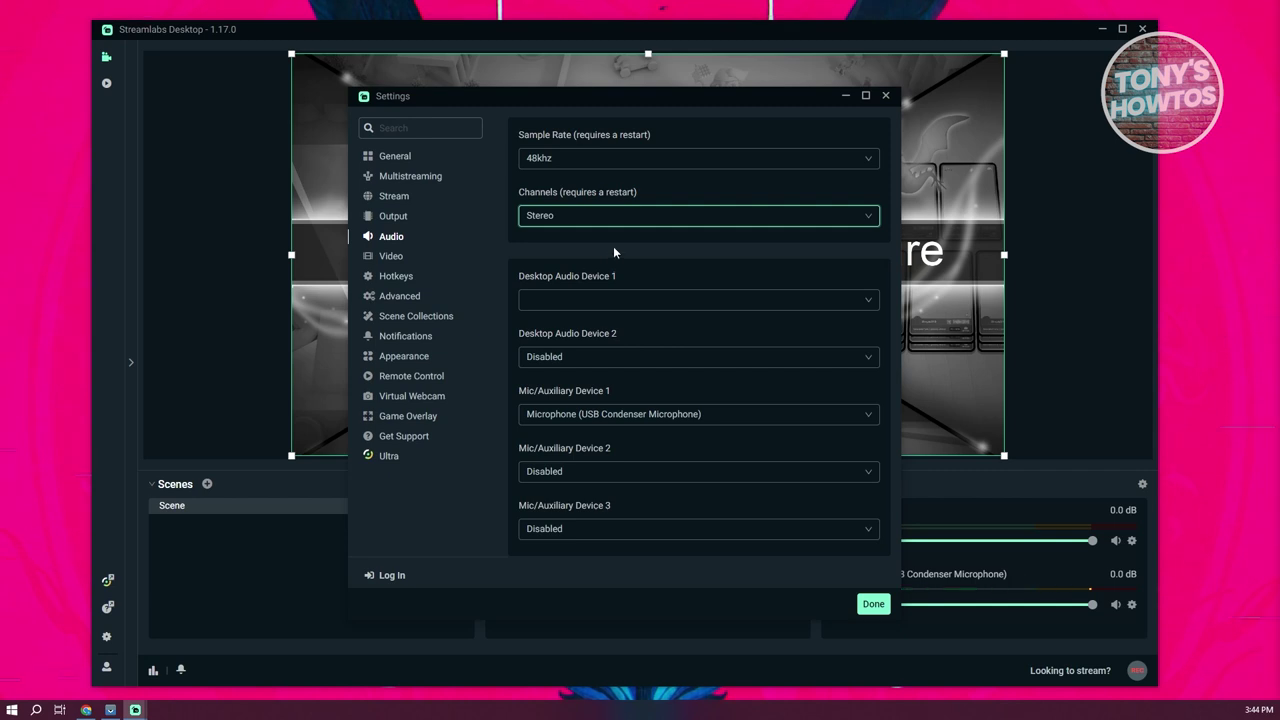
# Set Output Mode to Advanced, with the Streaming audio track left at 1
pyautogui.click(400, 216)
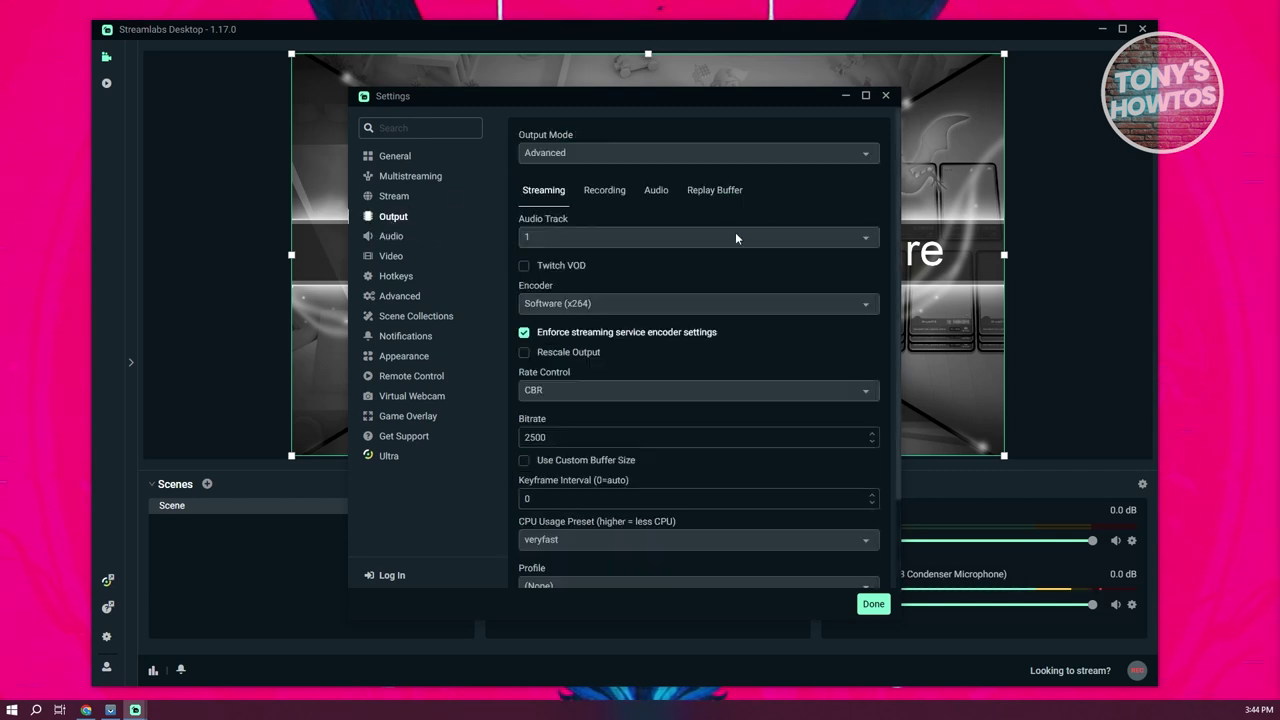
pyautogui.click(838, 152)
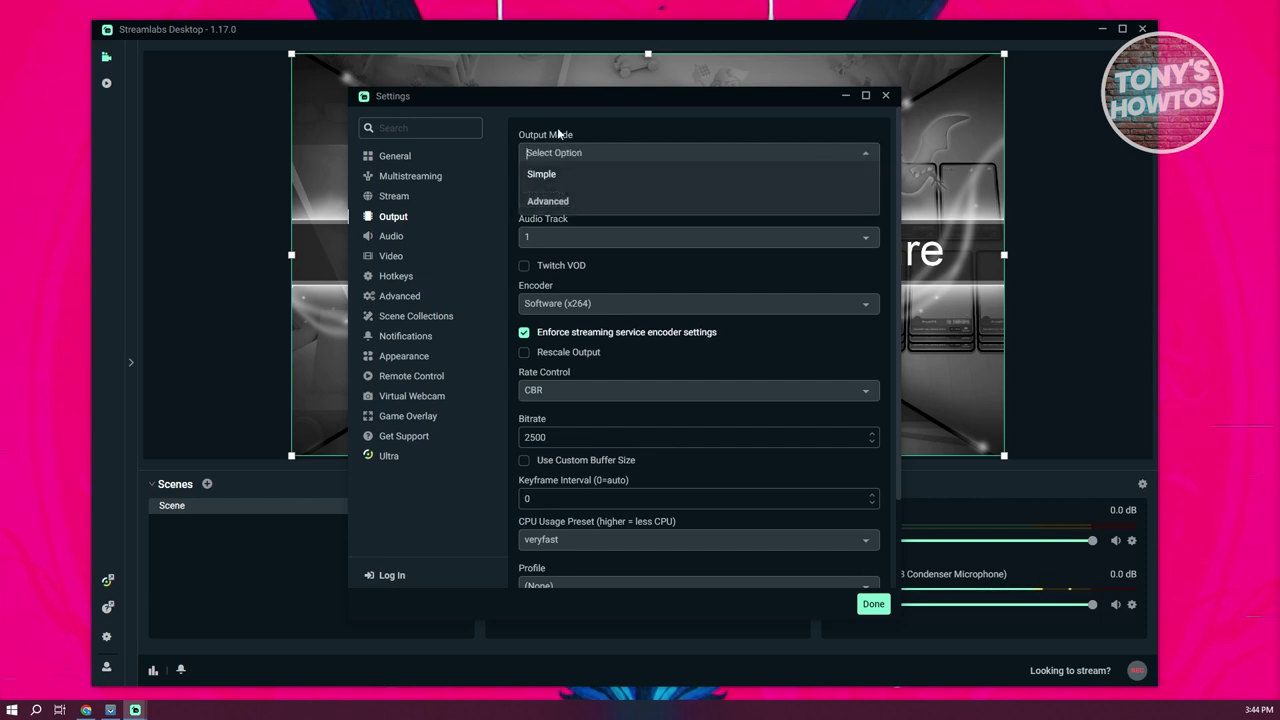
pyautogui.click(541, 174)
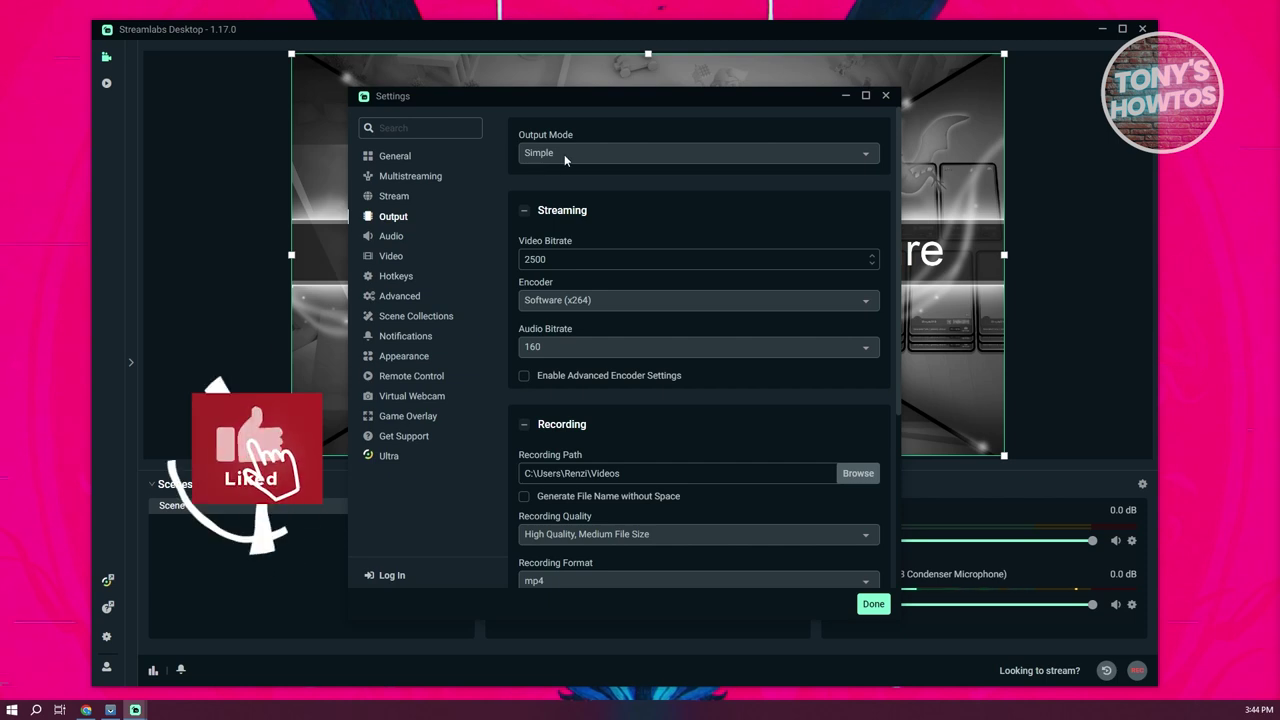
pyautogui.click(564, 153)
pyautogui.click(577, 201)
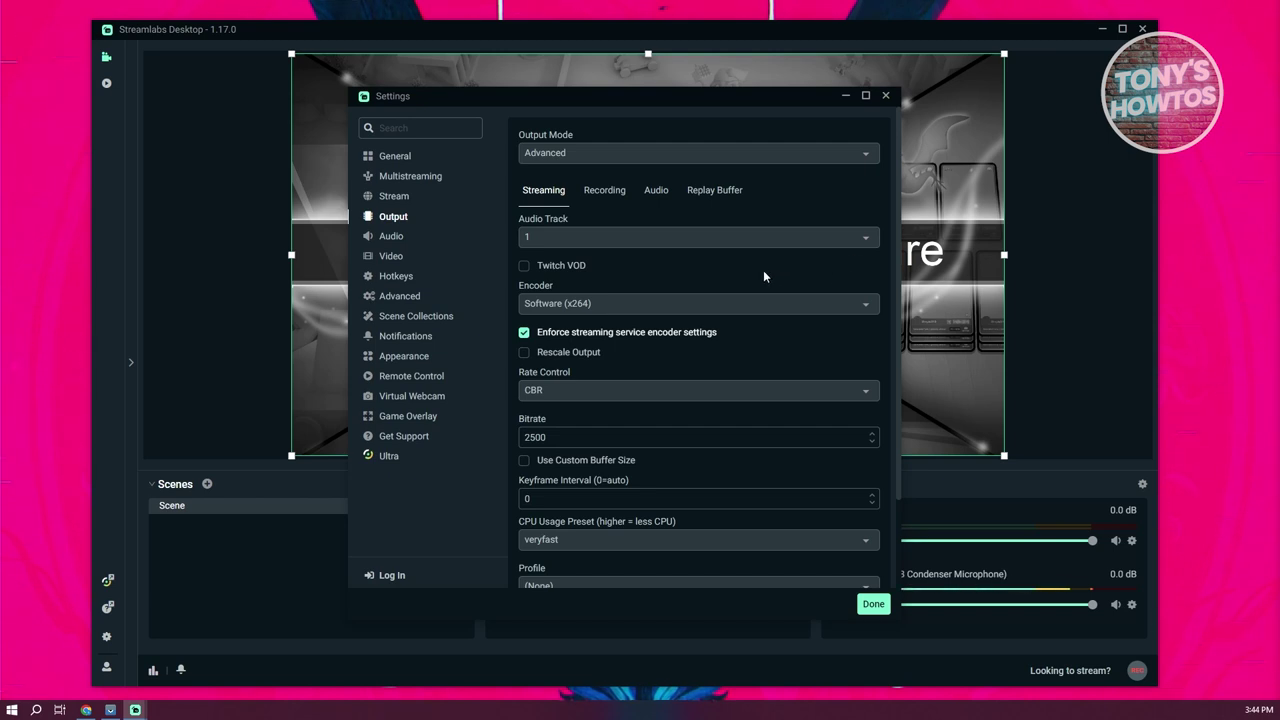
pyautogui.click(866, 240)
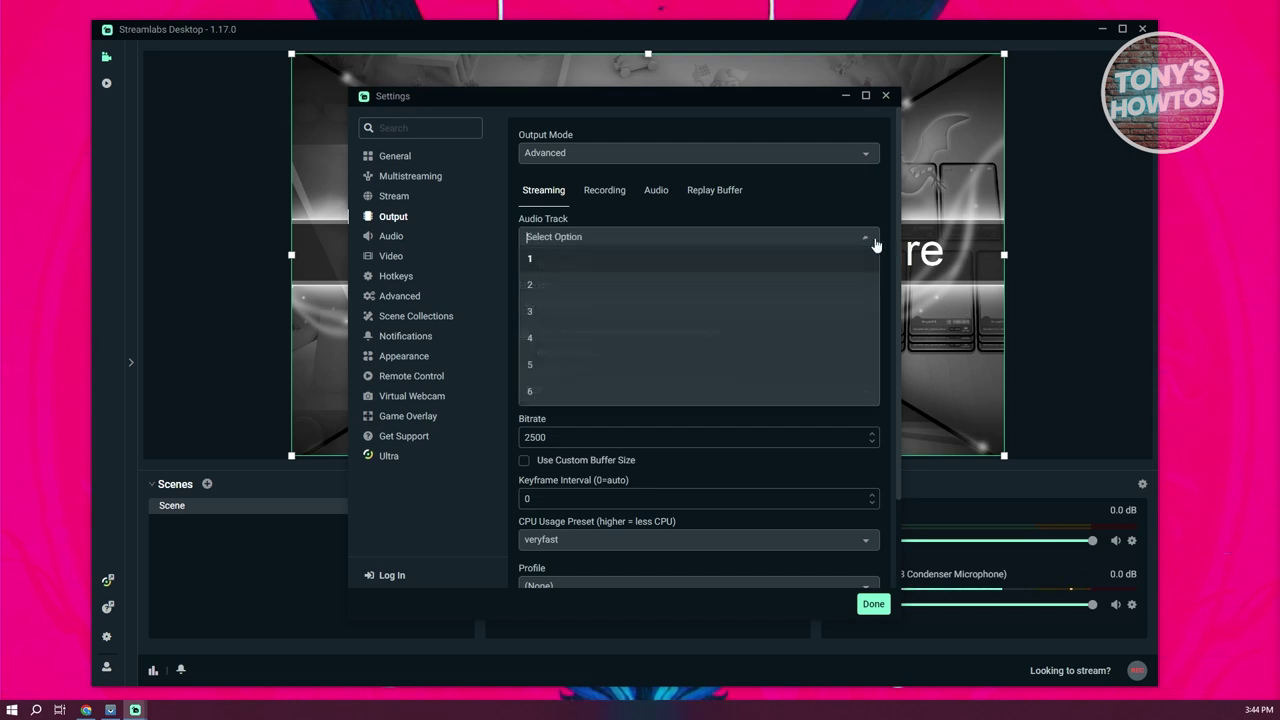
pyautogui.click(864, 241)
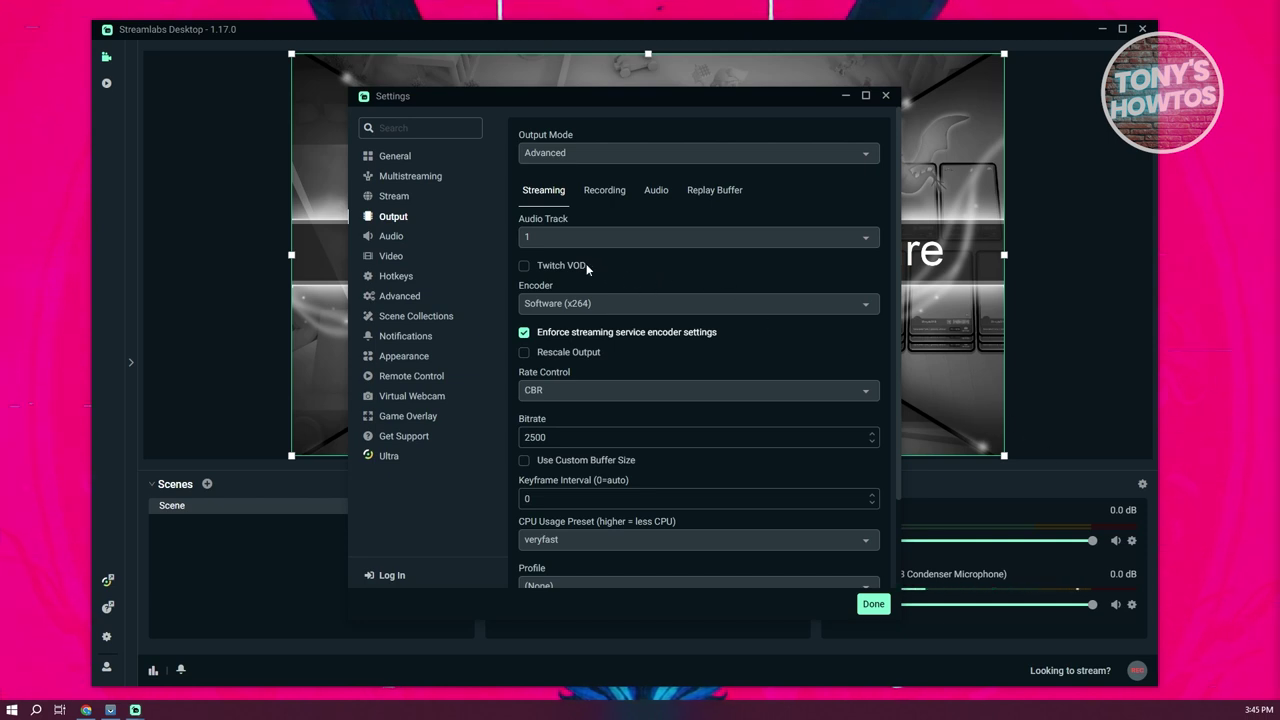
pyautogui.click(628, 238)
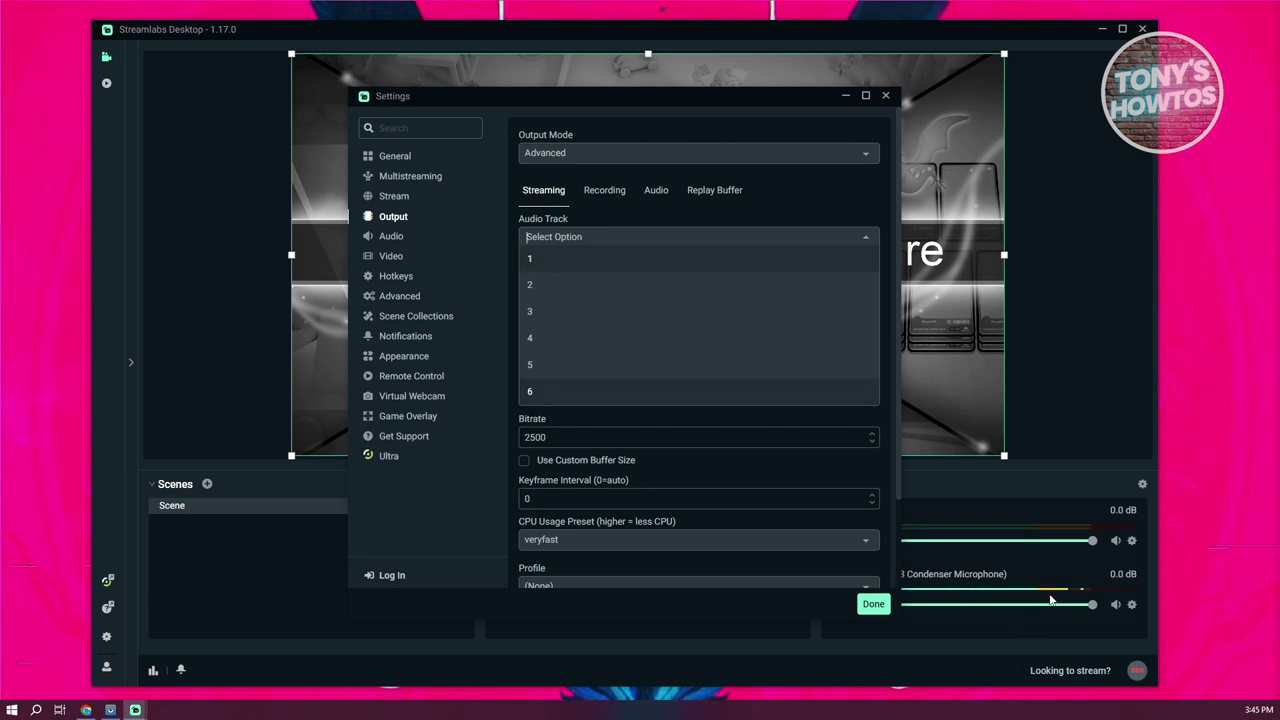
pyautogui.click(548, 270)
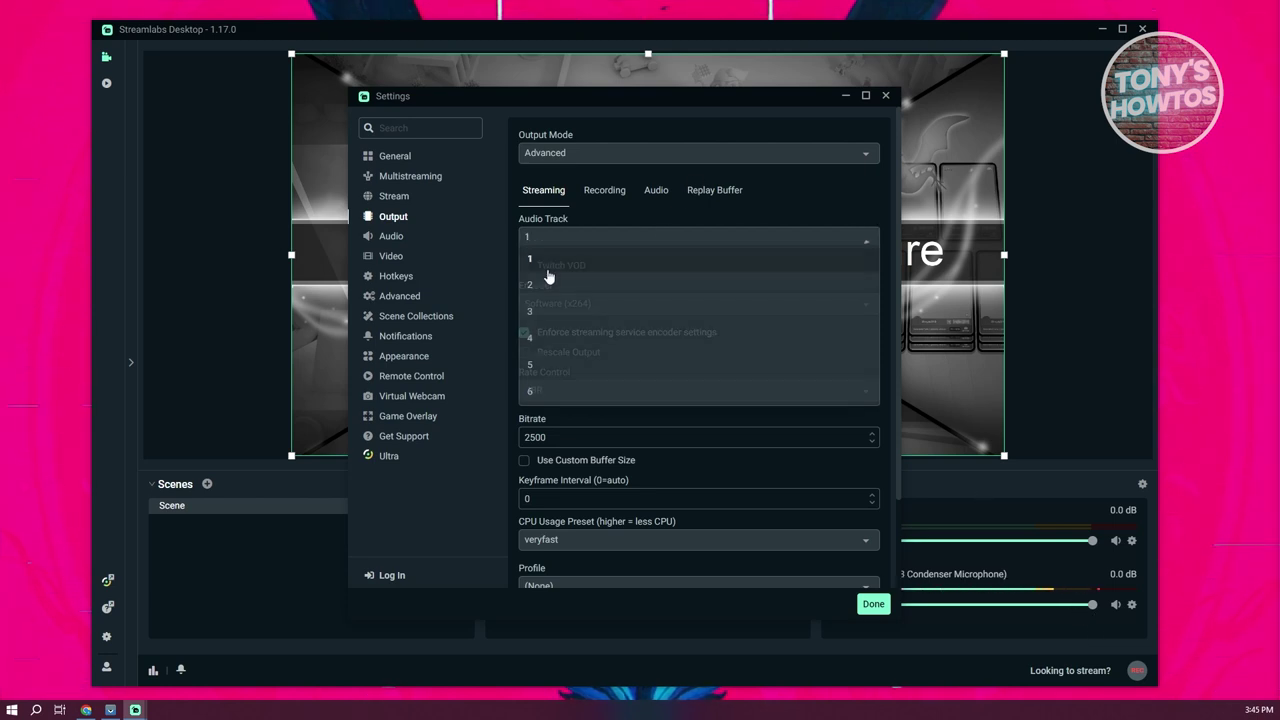
# Keep recordings in mp4, add Audio Track 2, and bring up the audio bitrate settings
pyautogui.click(614, 204)
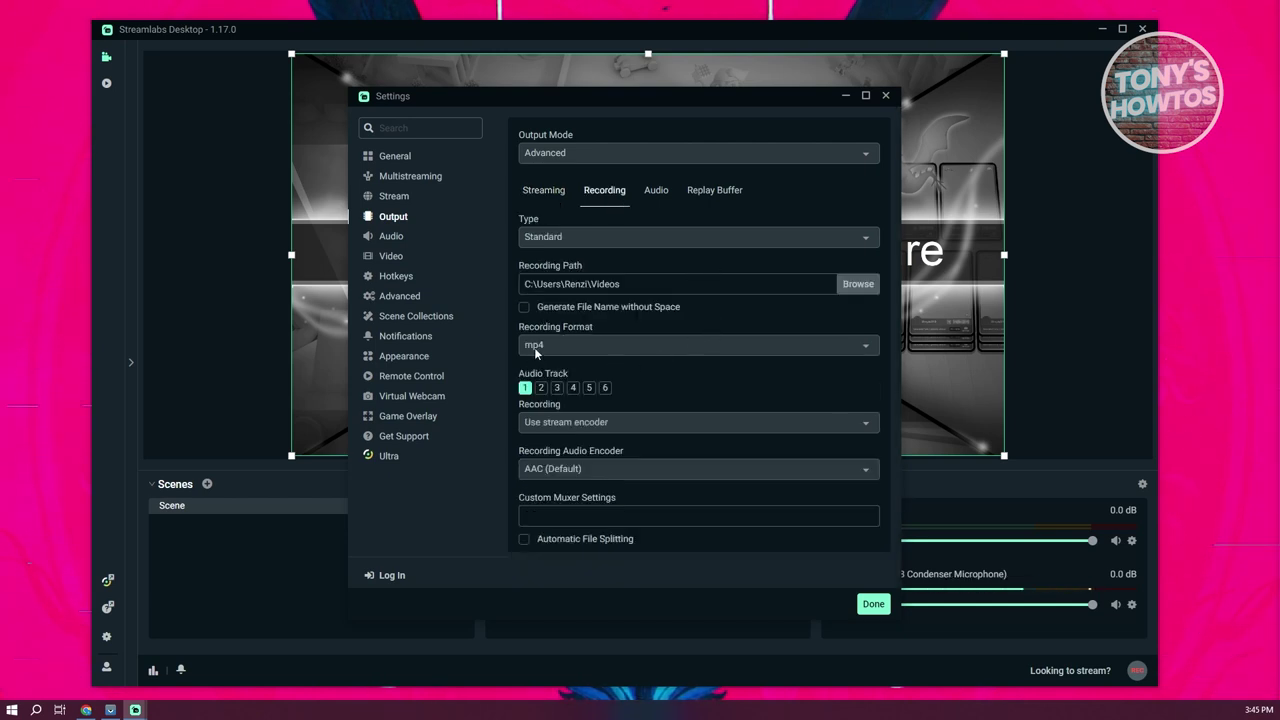
pyautogui.click(588, 346)
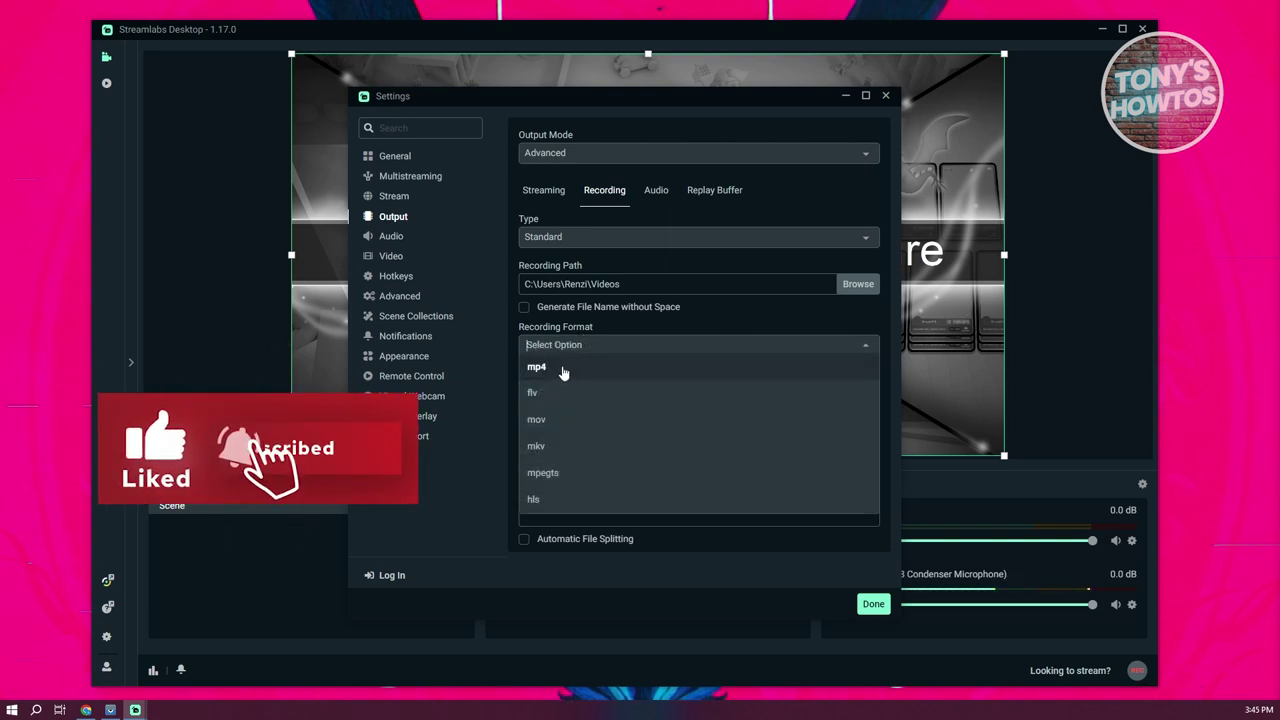
pyautogui.click(563, 370)
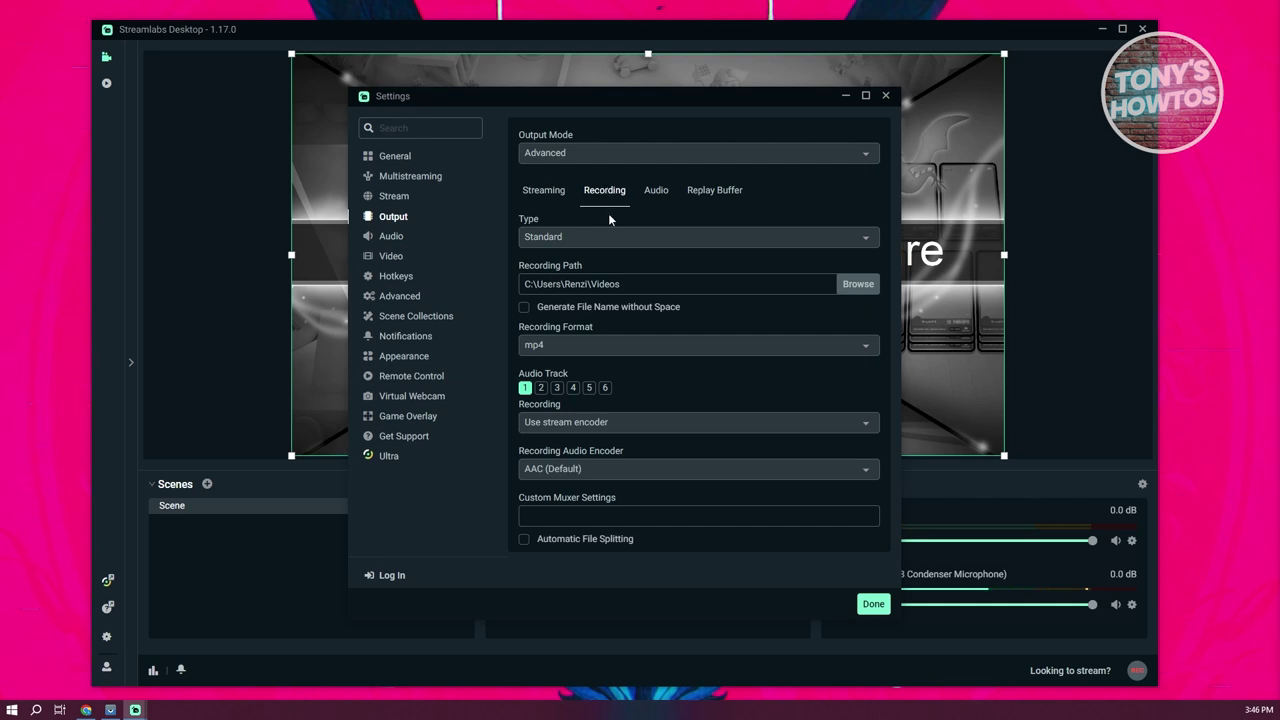
pyautogui.click(541, 387)
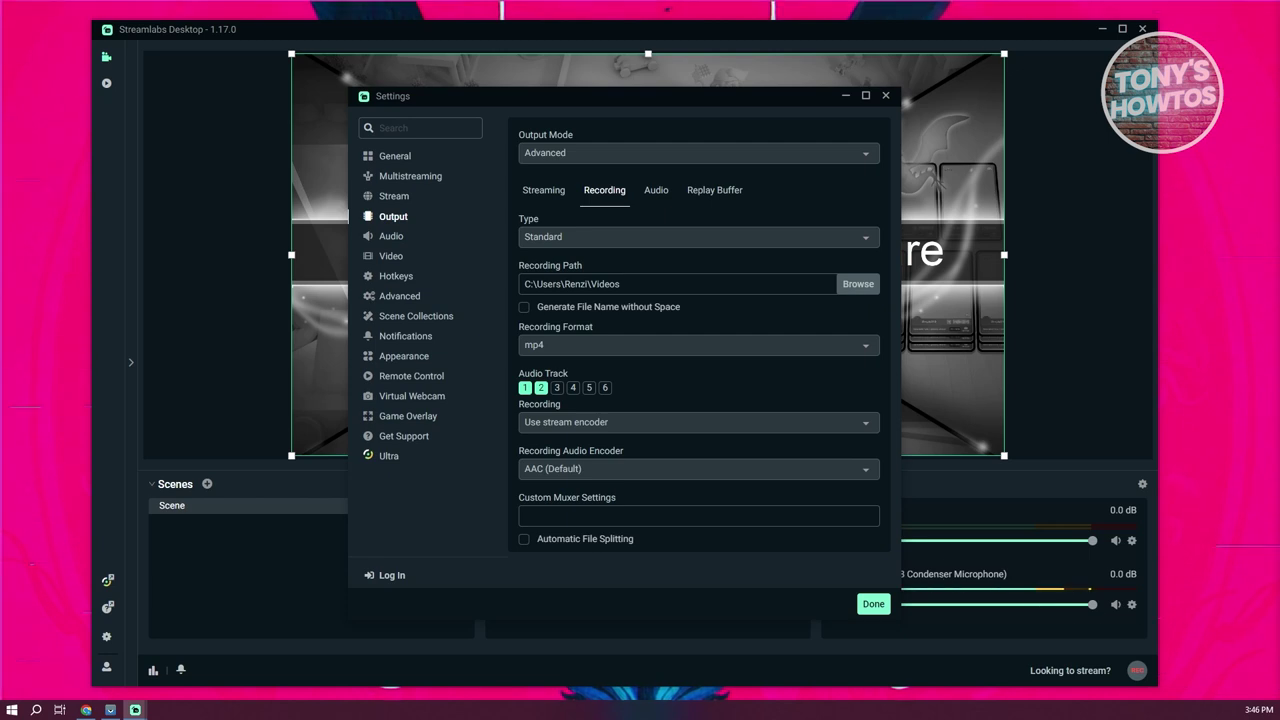
pyautogui.click(656, 190)
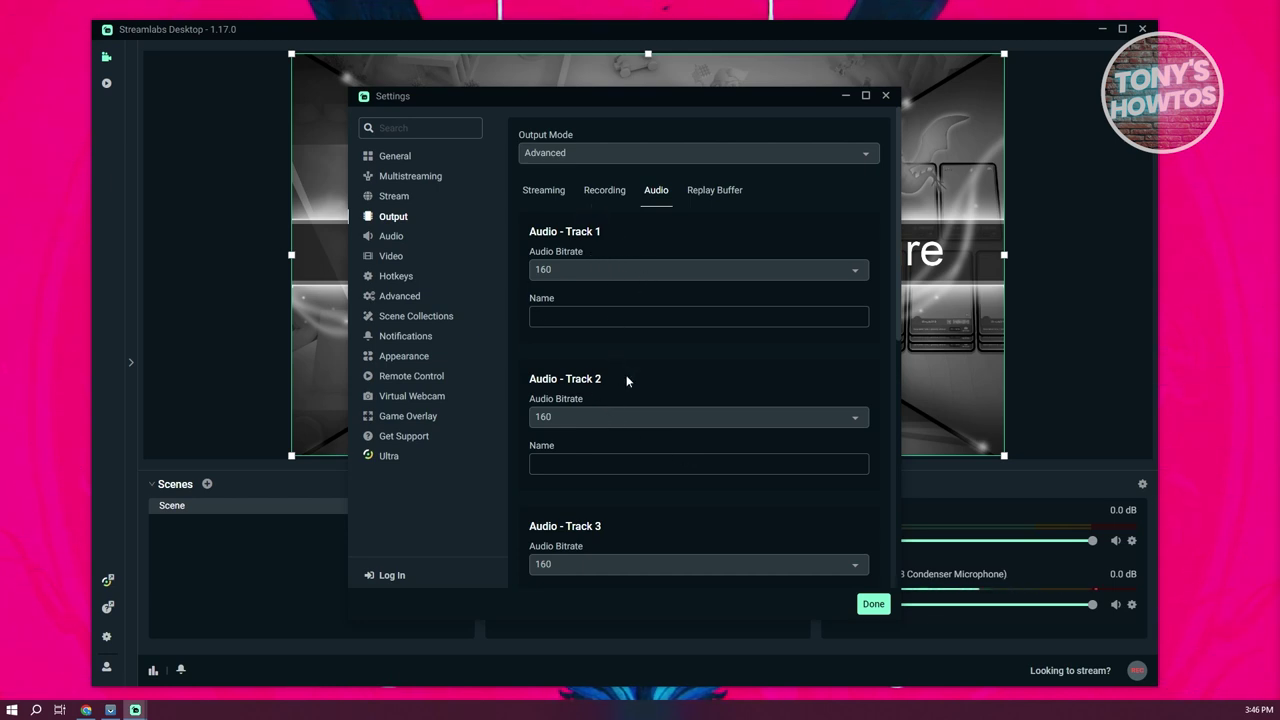
# Raise Track 1 and Track 2 audio bitrate to 320, then save the settings
pyautogui.click(615, 270)
pyautogui.scroll(-1, 613, 360)
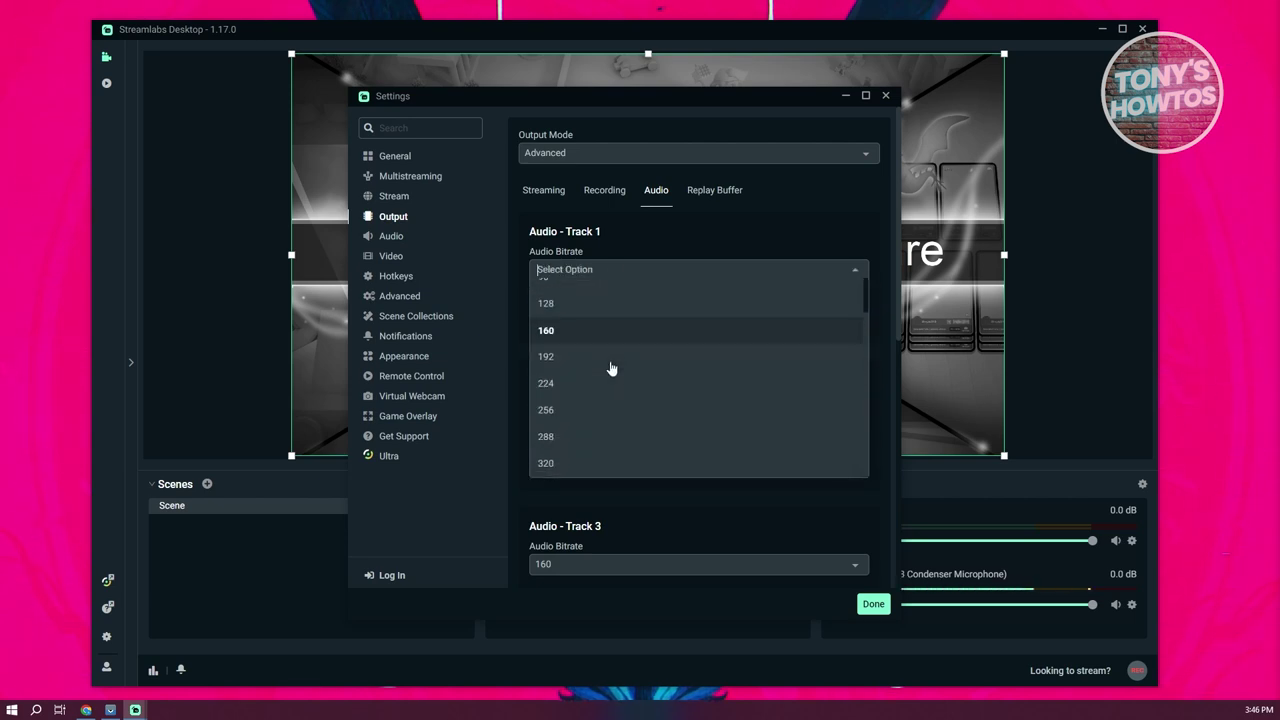
pyautogui.click(549, 470)
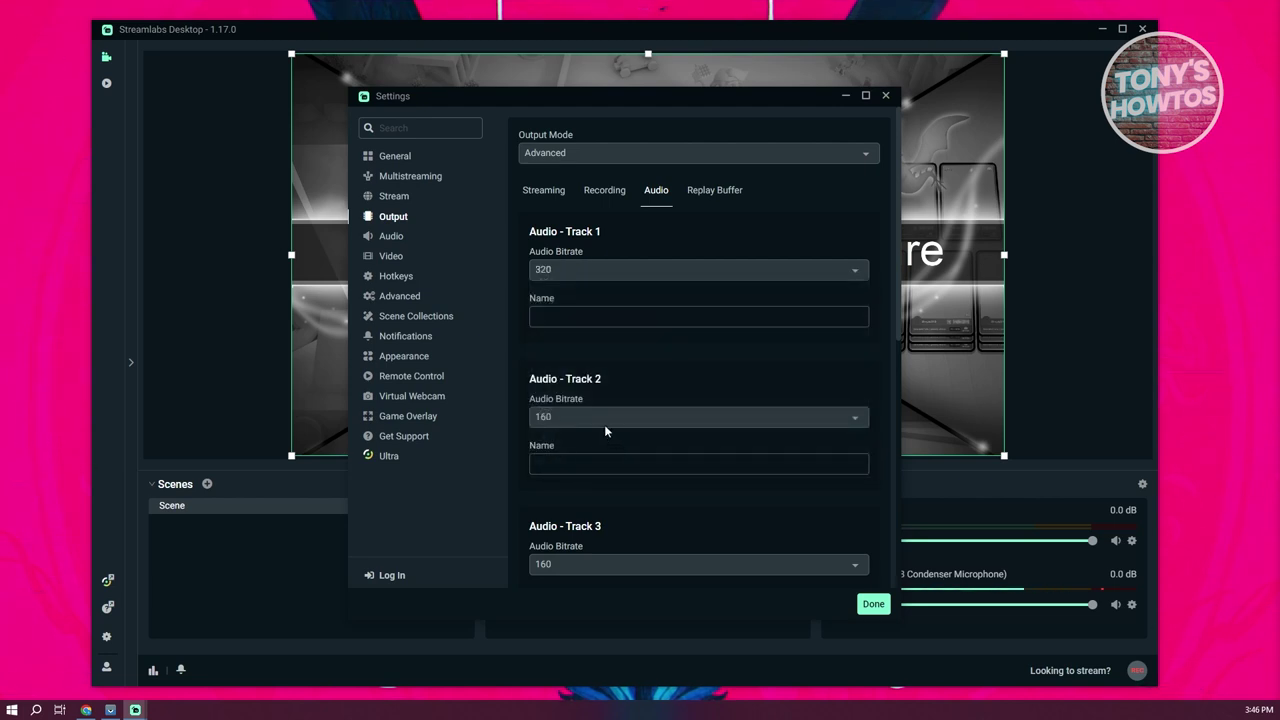
pyautogui.click(607, 418)
pyautogui.scroll(-2, 575, 394)
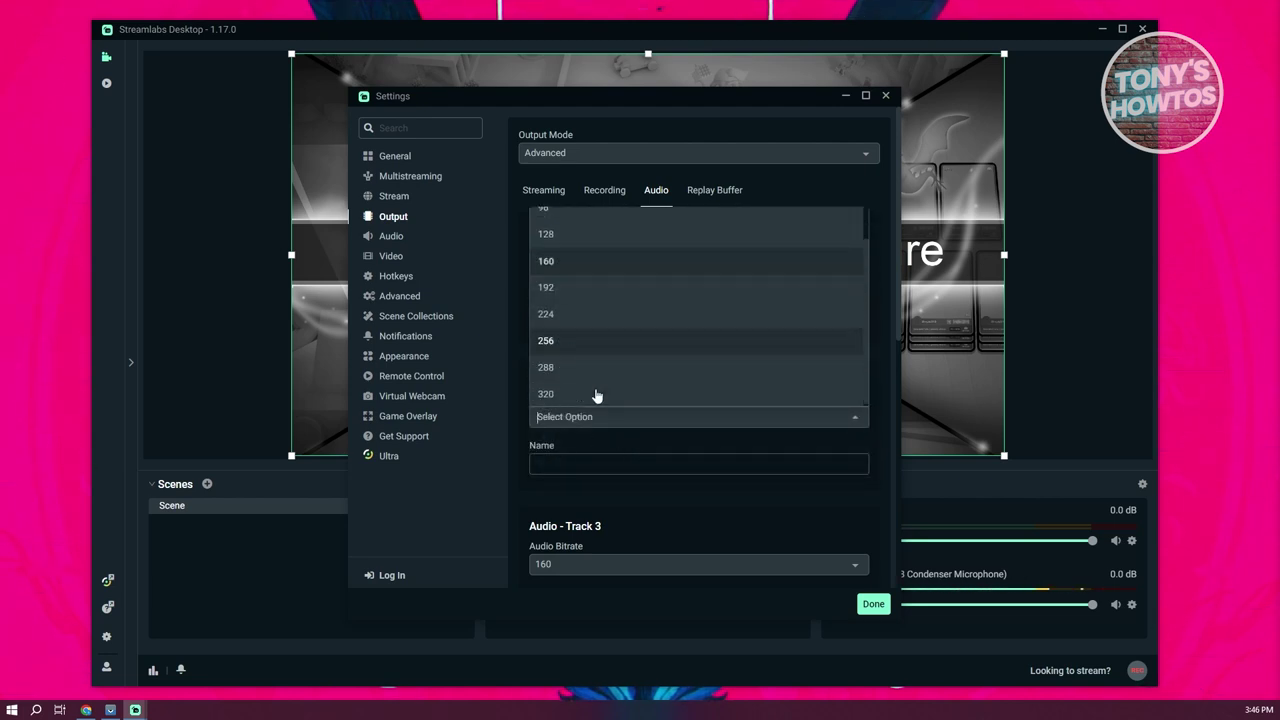
pyautogui.click(547, 392)
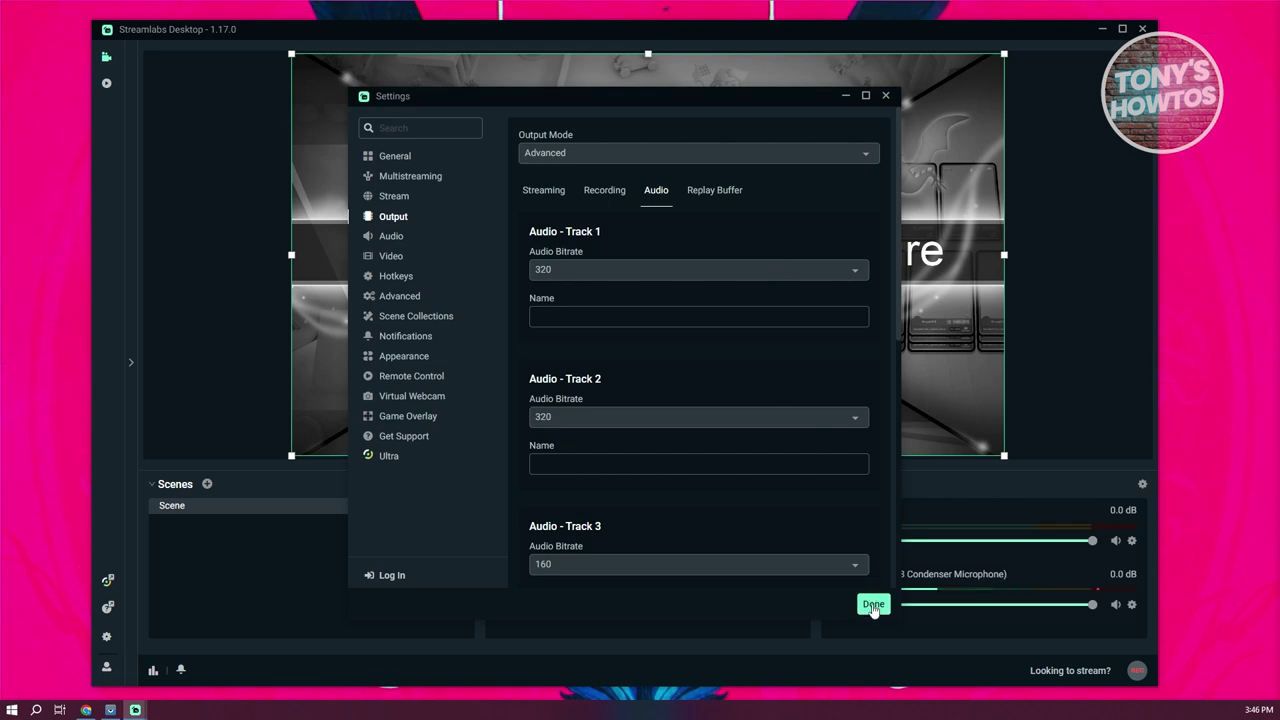
pyautogui.click(873, 605)
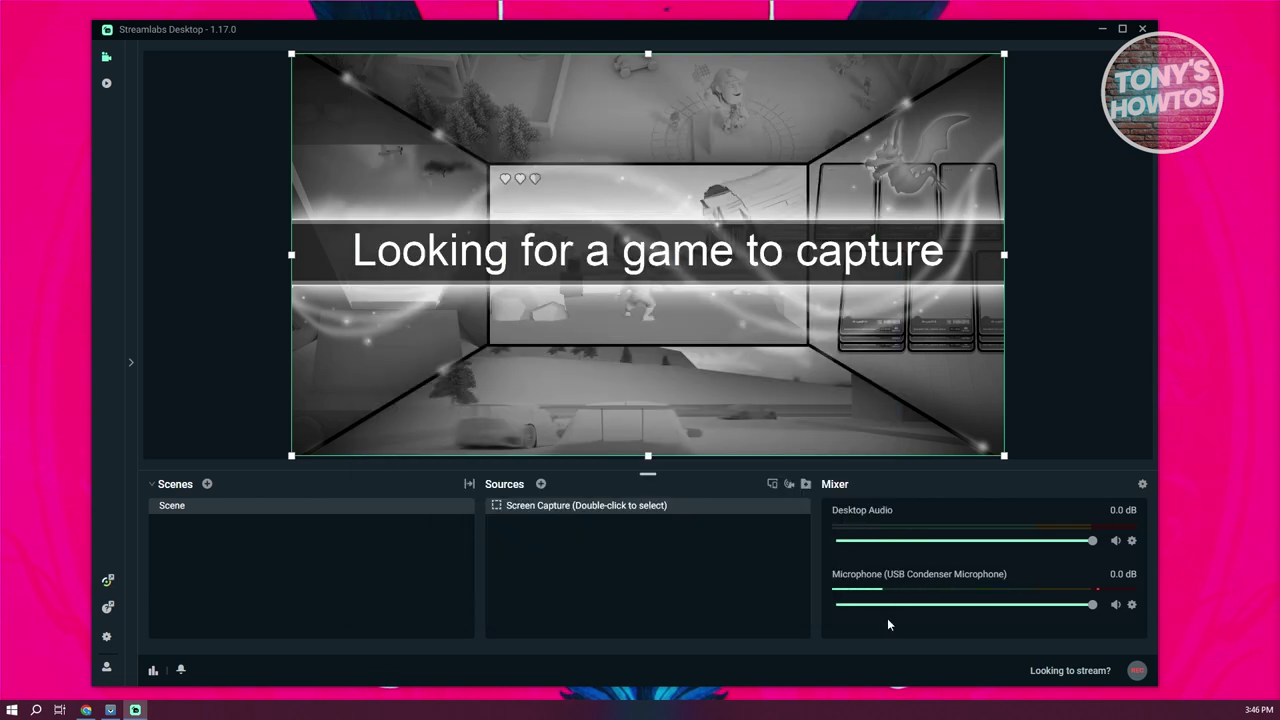
# In Advanced Audio Settings, remove the microphone from track 1 and enable its Rec. Track 2
pyautogui.click(1143, 485)
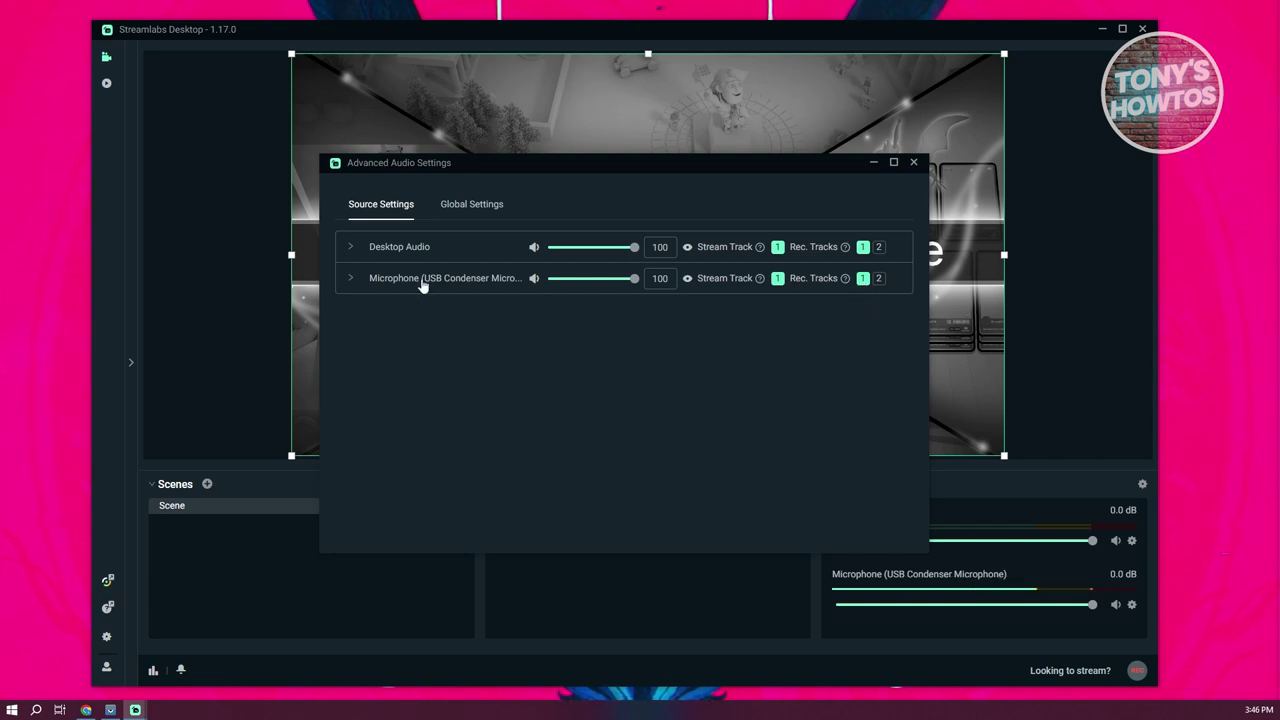
pyautogui.click(862, 278)
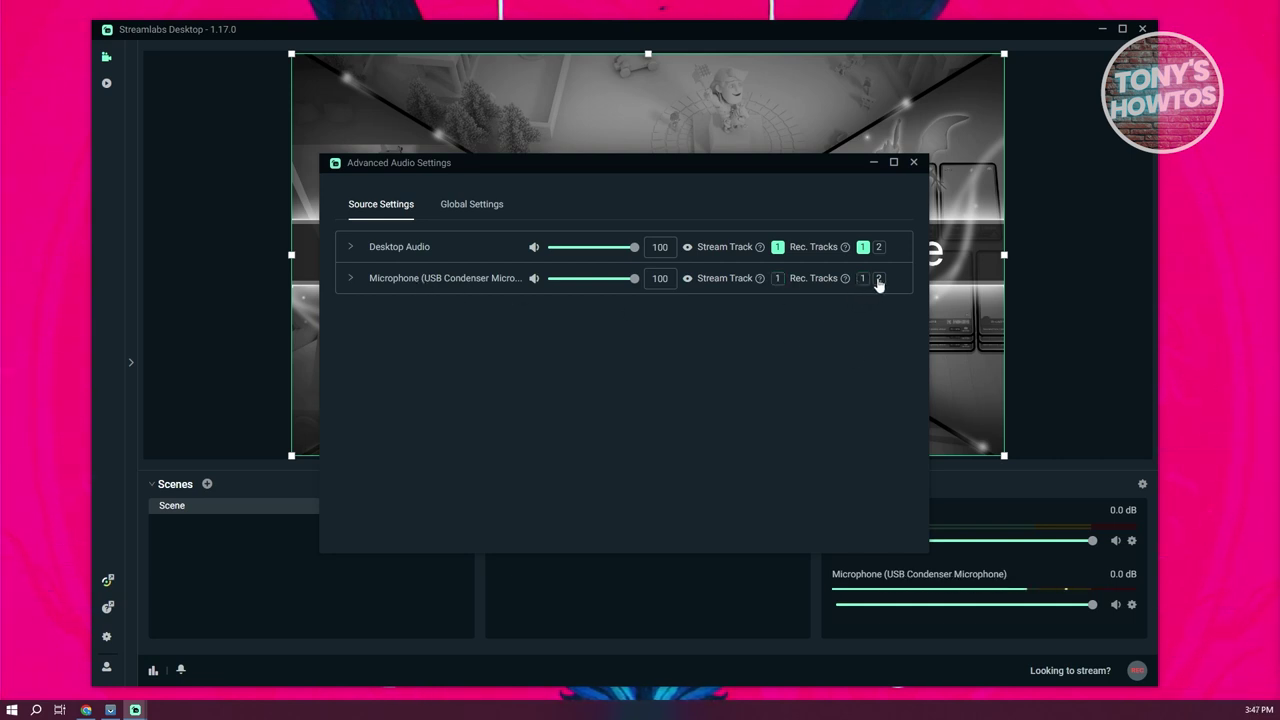
pyautogui.click(878, 280)
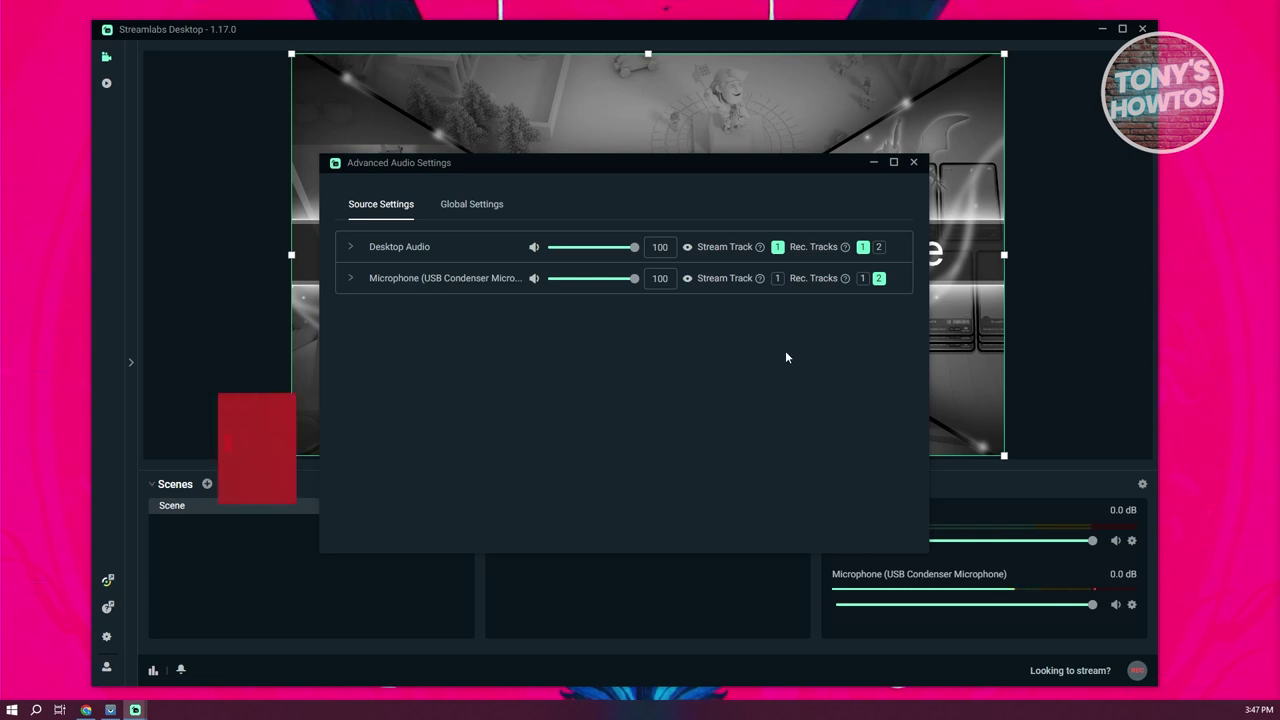
pyautogui.click(777, 278)
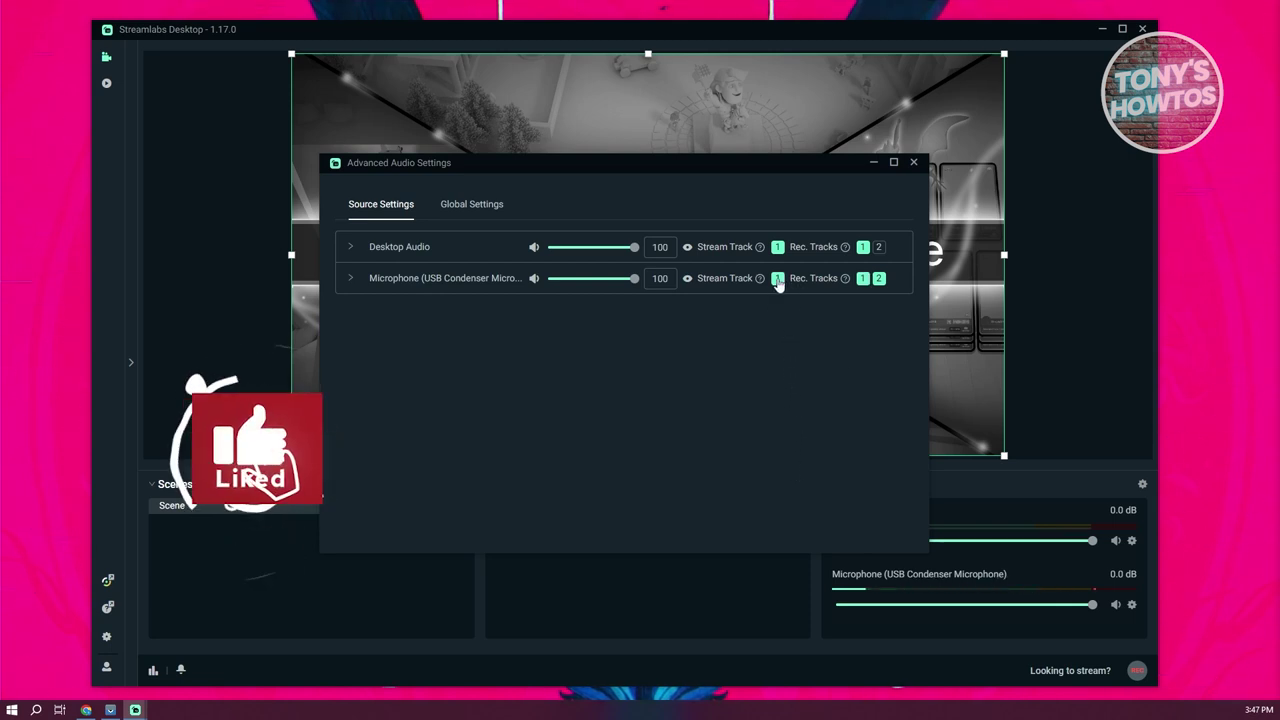
pyautogui.click(864, 279)
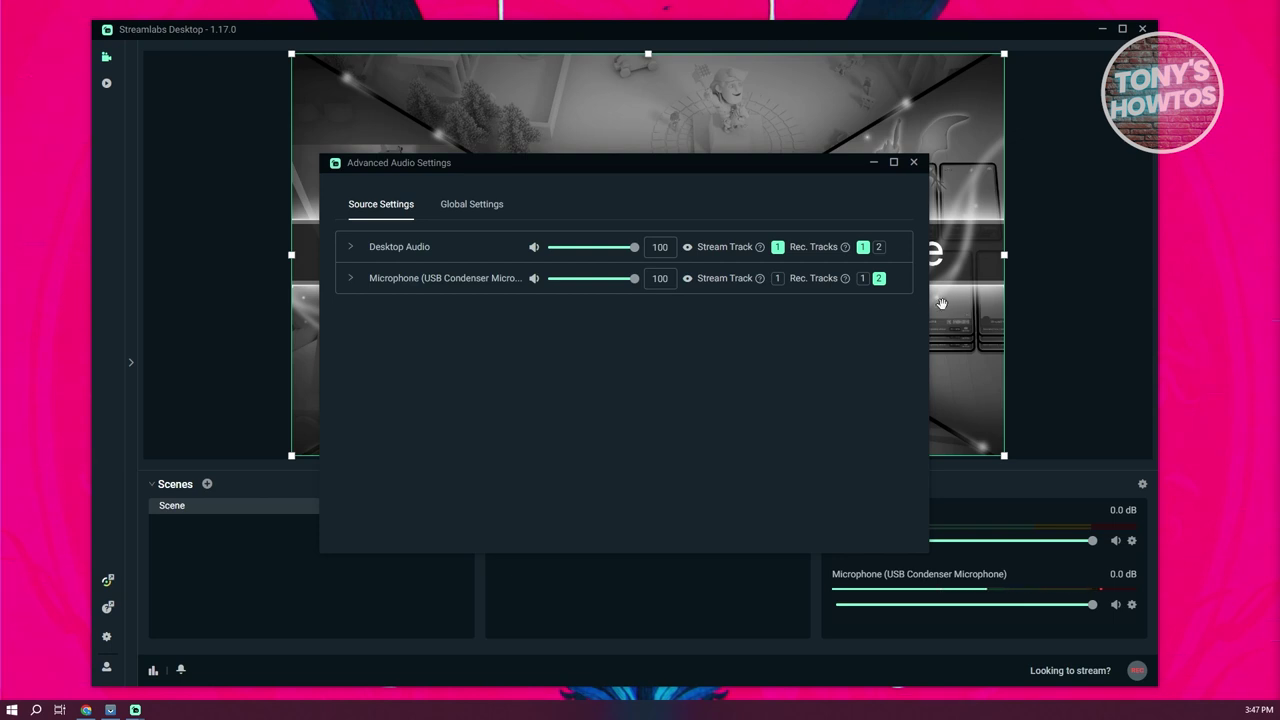
# Close the Advanced Audio Settings window
pyautogui.click(915, 163)
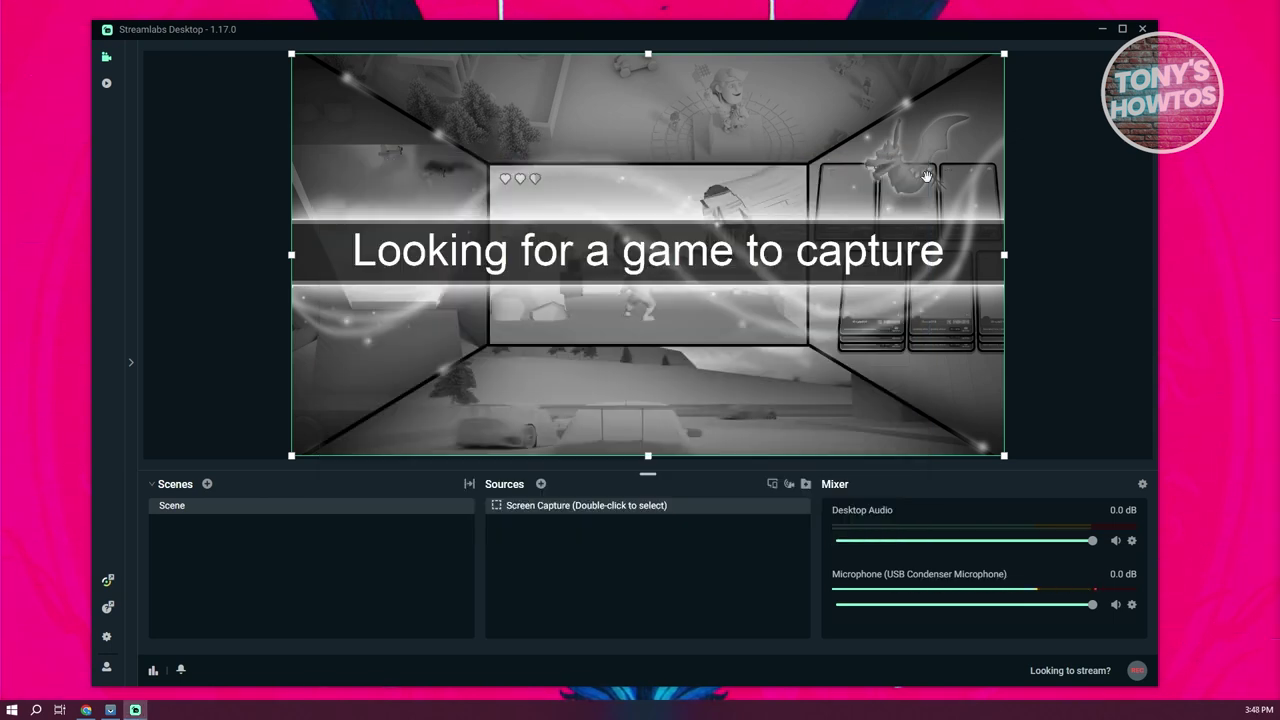